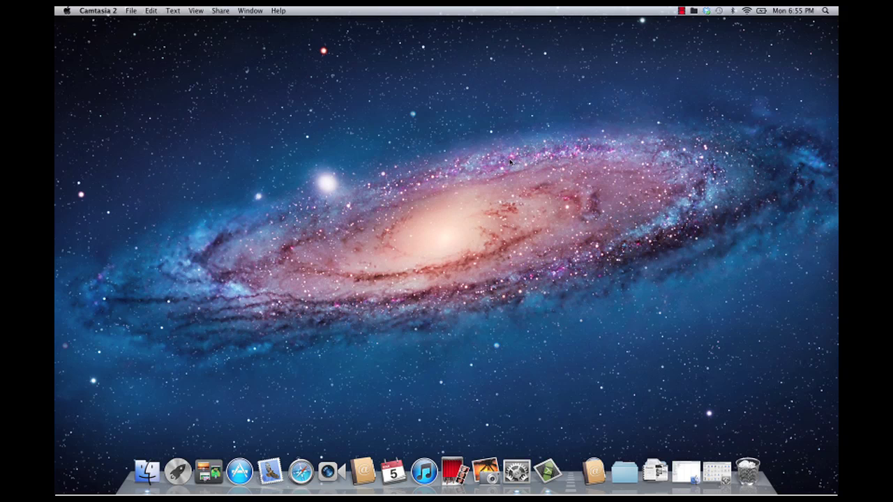
# Review the Mac's hardware overview, 16 GB 1333 MHz DDR3 memory and drive storage
pyautogui.click(66, 12)
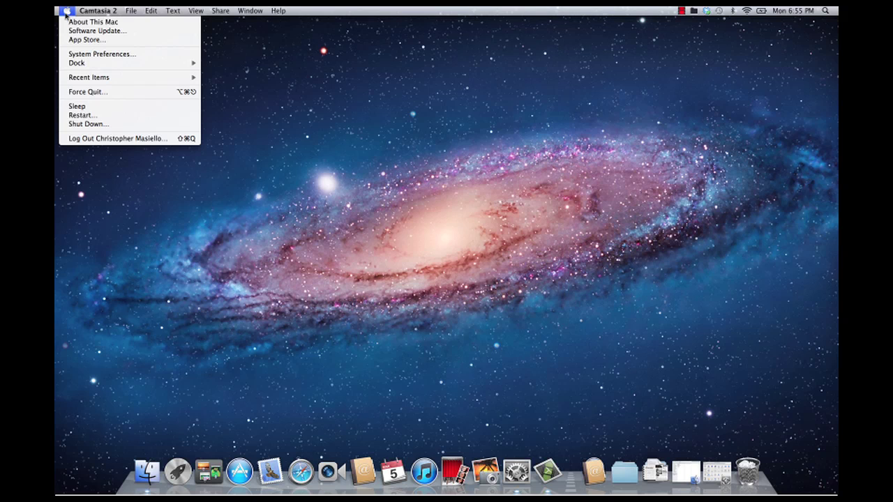
pyautogui.click(93, 22)
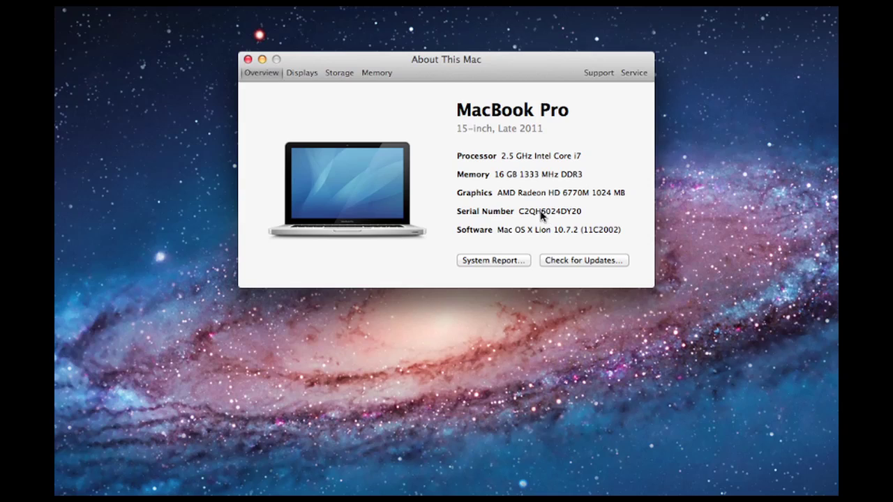
pyautogui.tripleClick(499, 174)
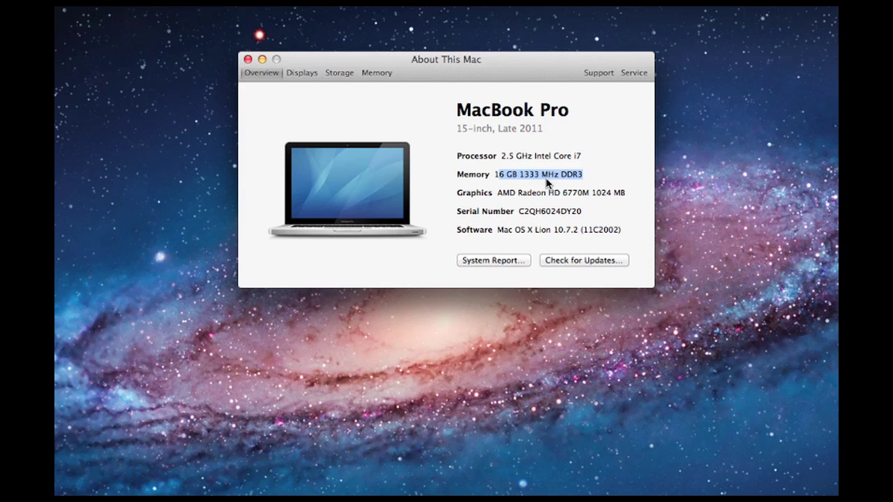
pyautogui.click(341, 74)
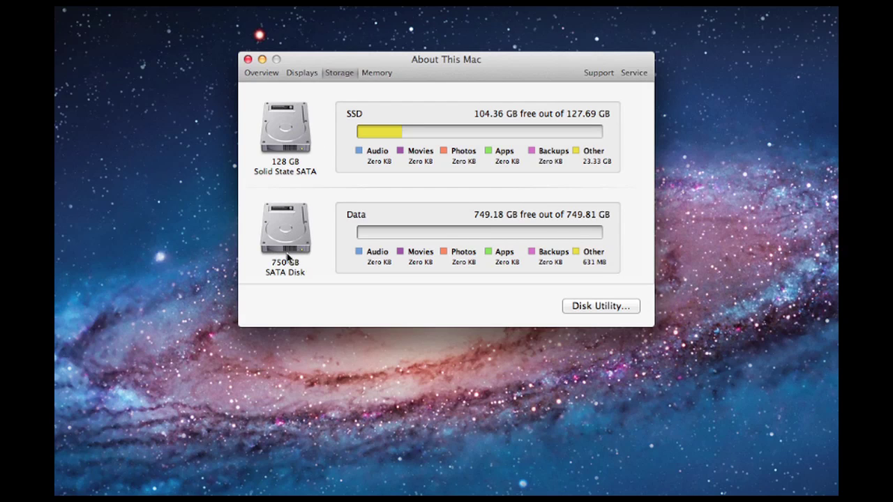
pyautogui.click(370, 72)
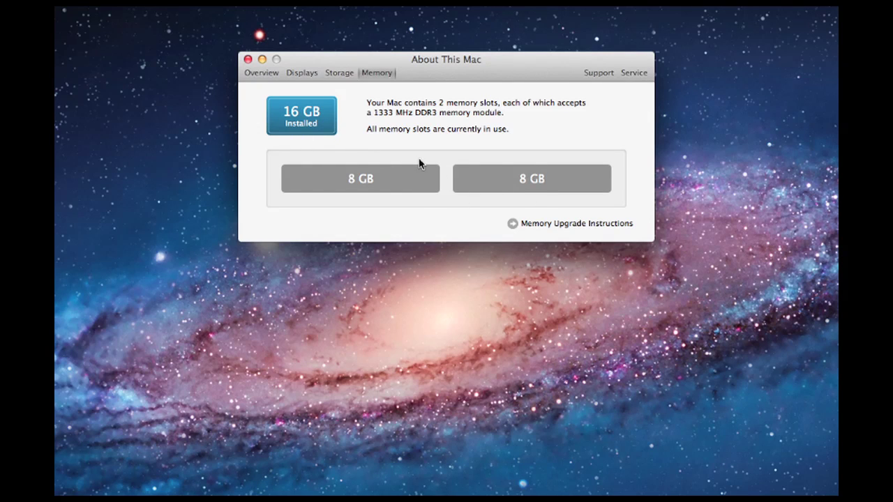
pyautogui.click(245, 60)
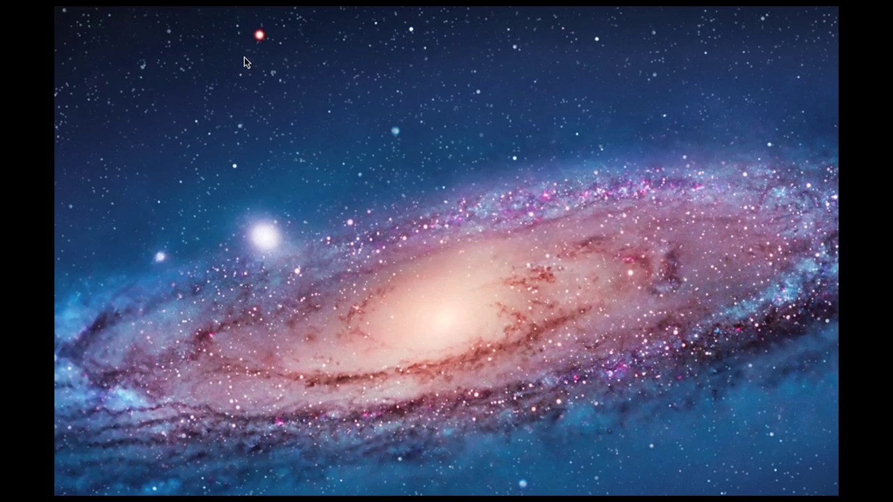
# Bring back the Finder window and browse from Data to the SSD's top-level folders
pyautogui.click(677, 472)
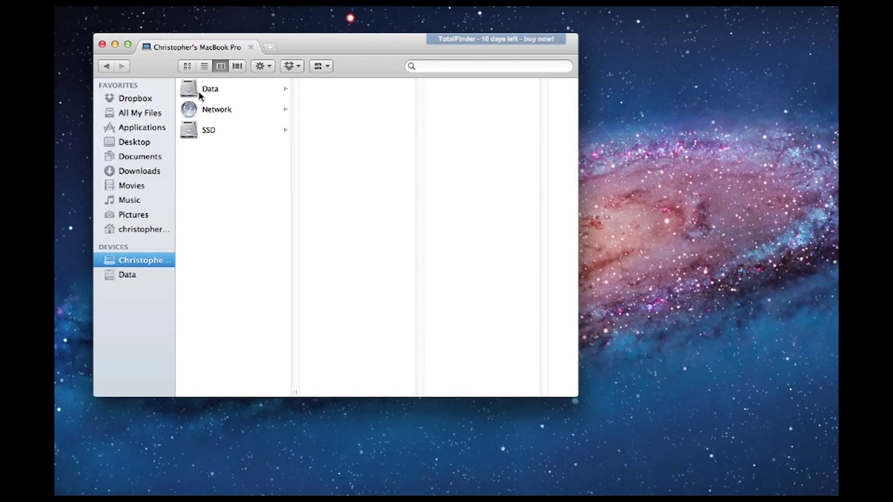
pyautogui.click(199, 95)
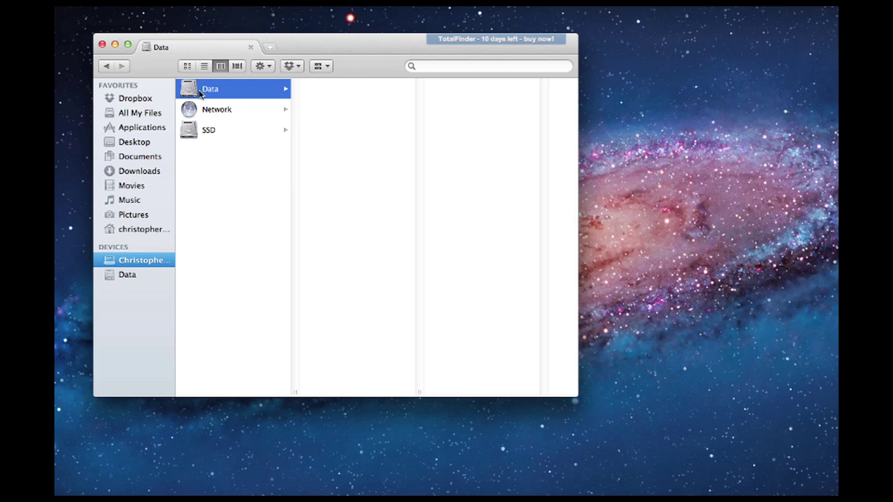
pyautogui.click(197, 131)
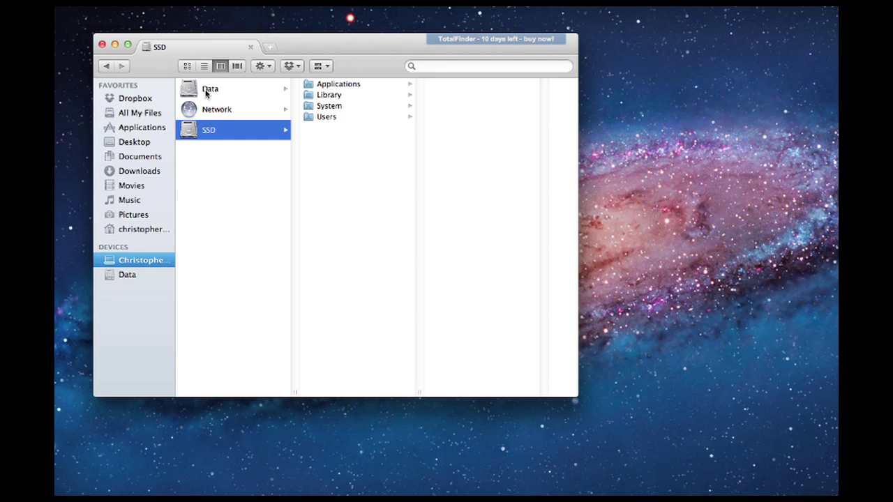
# Copy the SSD's Users folder and paste it onto the empty Data drive
pyautogui.click(306, 119)
pyautogui.rightClick(306, 118)
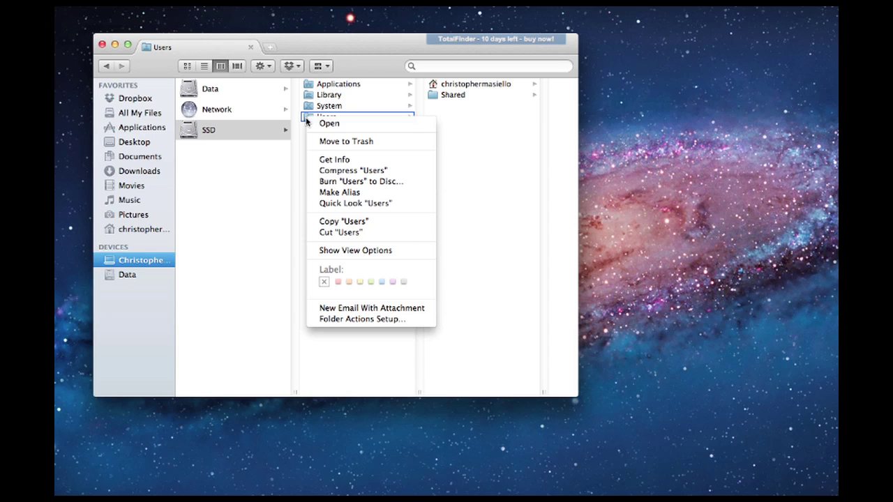
pyautogui.click(340, 222)
pyautogui.click(339, 225)
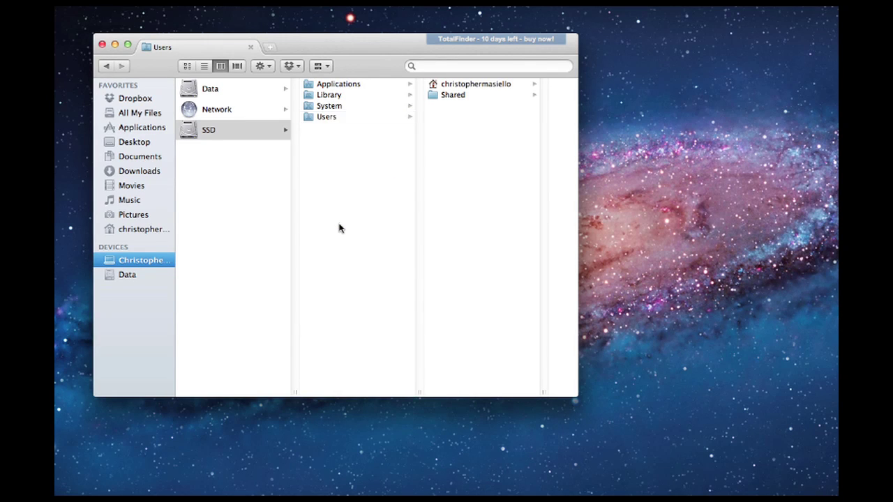
pyautogui.doubleClick(203, 91)
pyautogui.rightClick(206, 180)
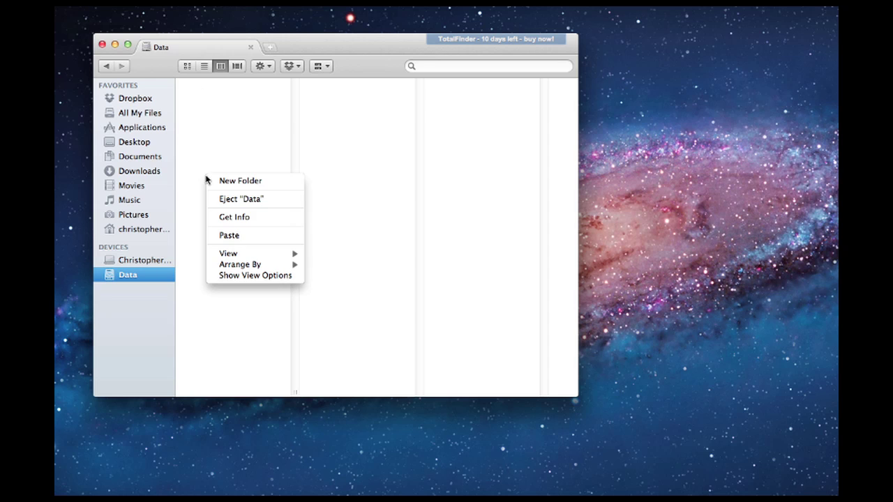
pyautogui.click(231, 235)
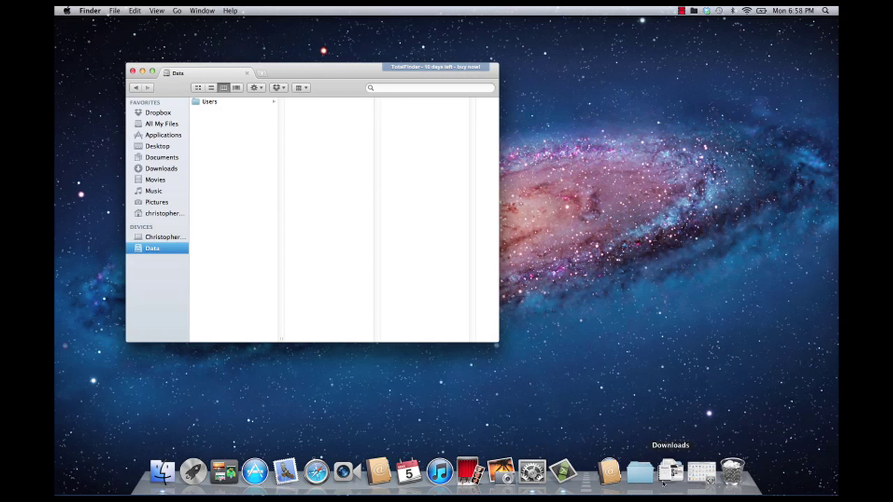
# Open Users & Groups in System Preferences and unlock it with the admin password
pyautogui.click(532, 472)
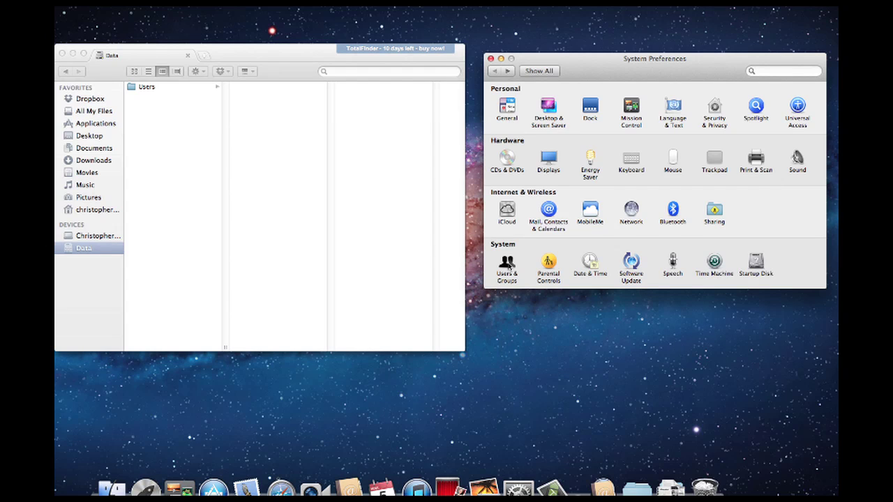
pyautogui.click(508, 266)
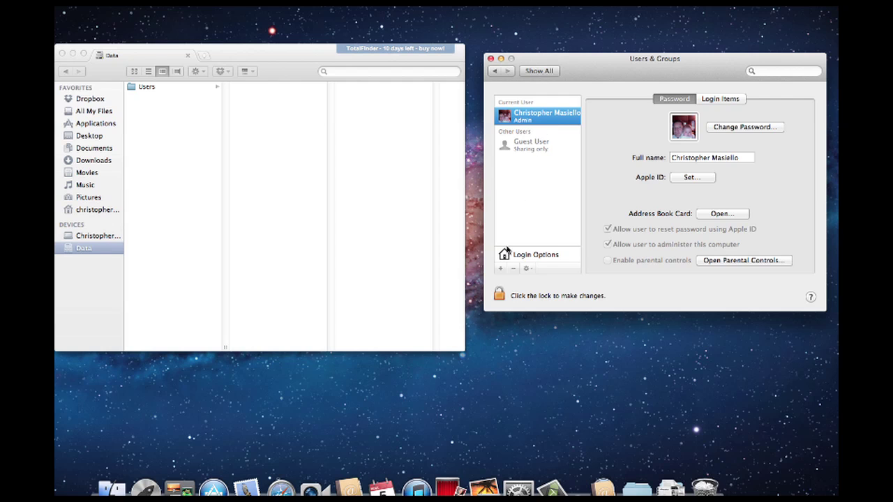
pyautogui.click(500, 293)
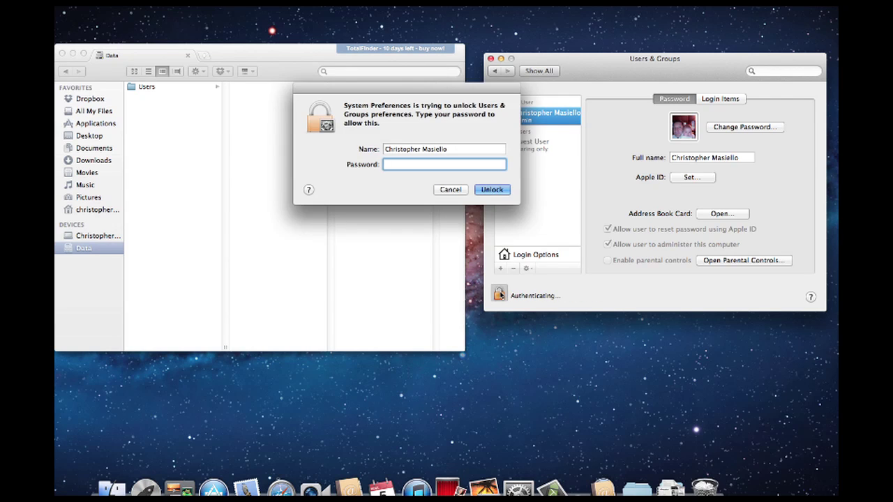
pyautogui.write('••••••')
pyautogui.press('Return')
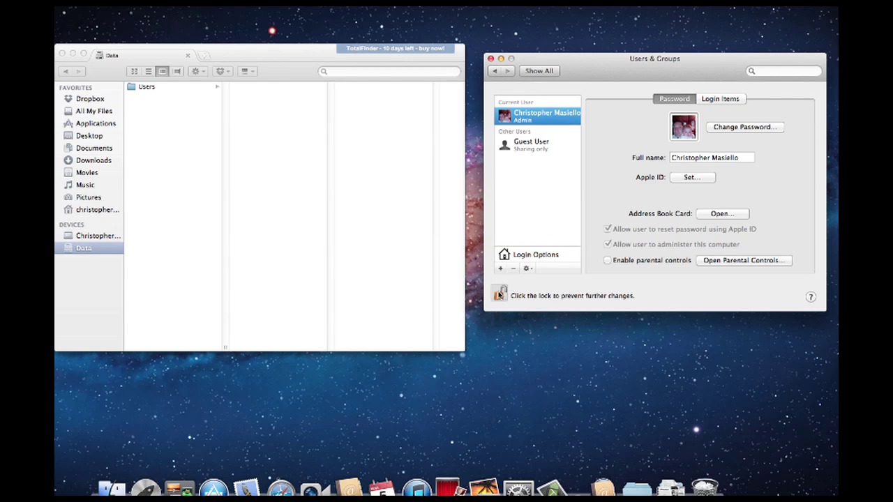
# In the account's Advanced Options, set the home directory to the user's folder in Data > Users
pyautogui.rightClick(520, 120)
pyautogui.click(542, 123)
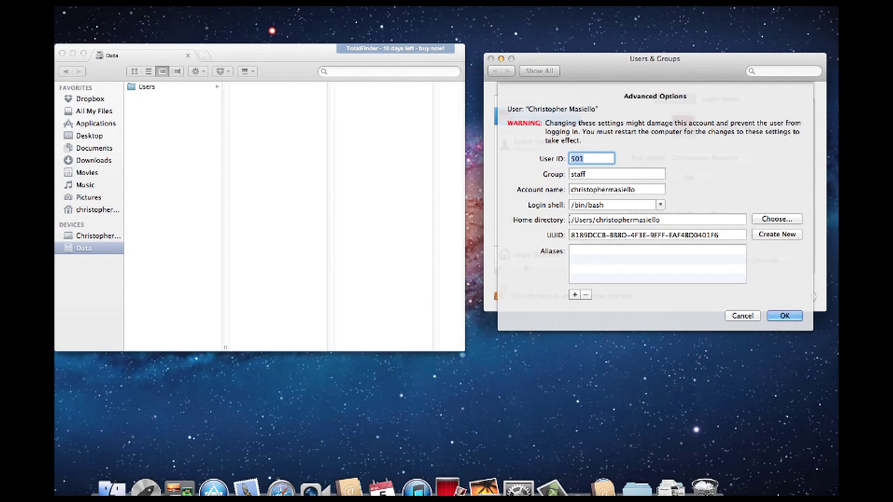
pyautogui.click(774, 220)
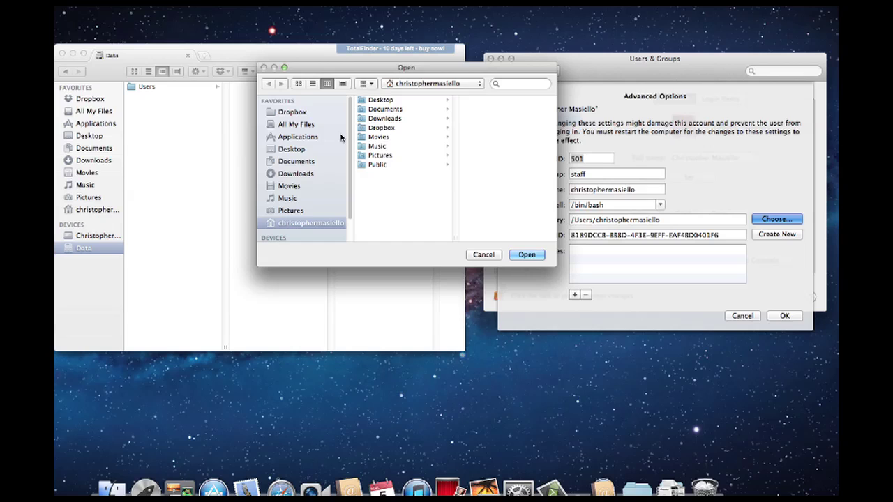
pyautogui.scroll(-2, 314, 206)
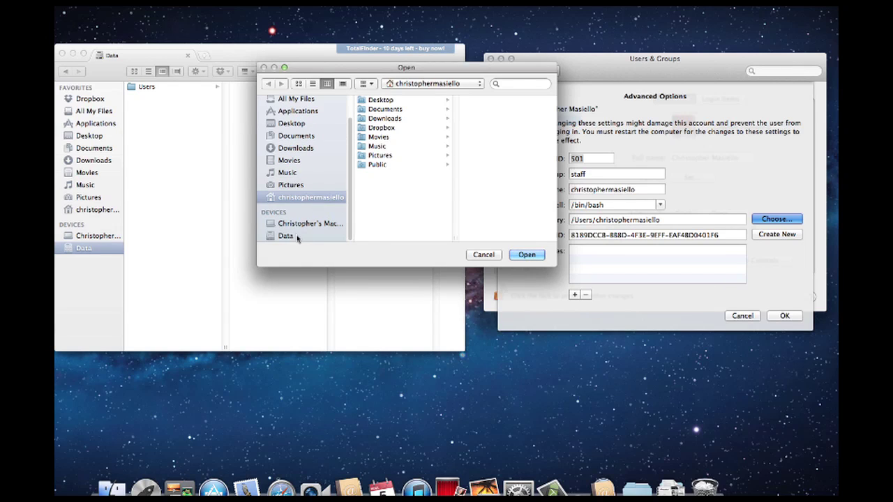
pyautogui.click(289, 236)
pyautogui.click(364, 101)
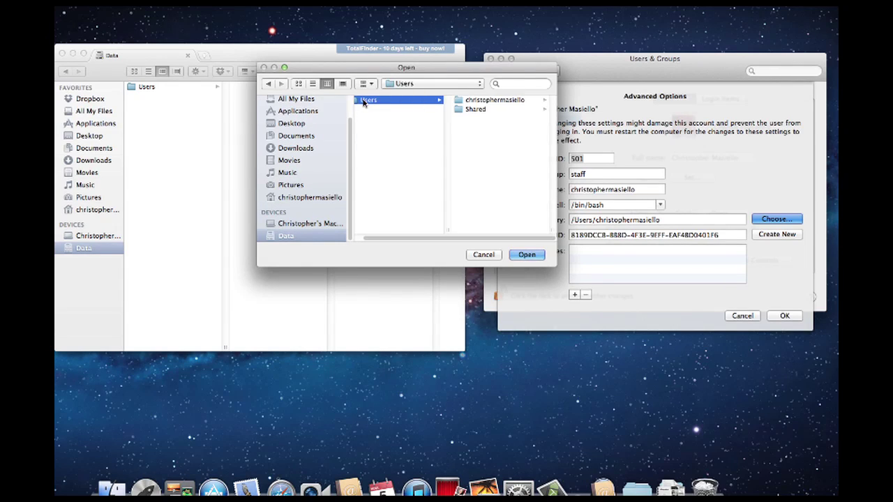
pyautogui.click(486, 100)
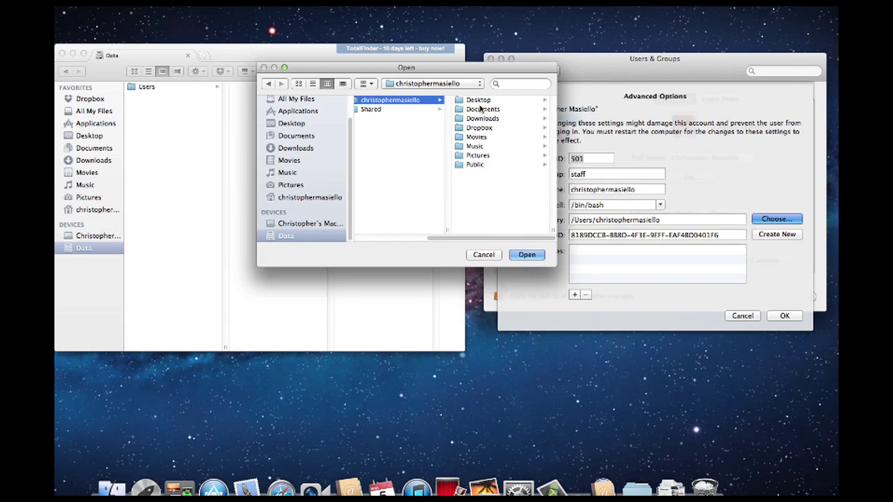
pyautogui.click(528, 256)
pyautogui.click(774, 319)
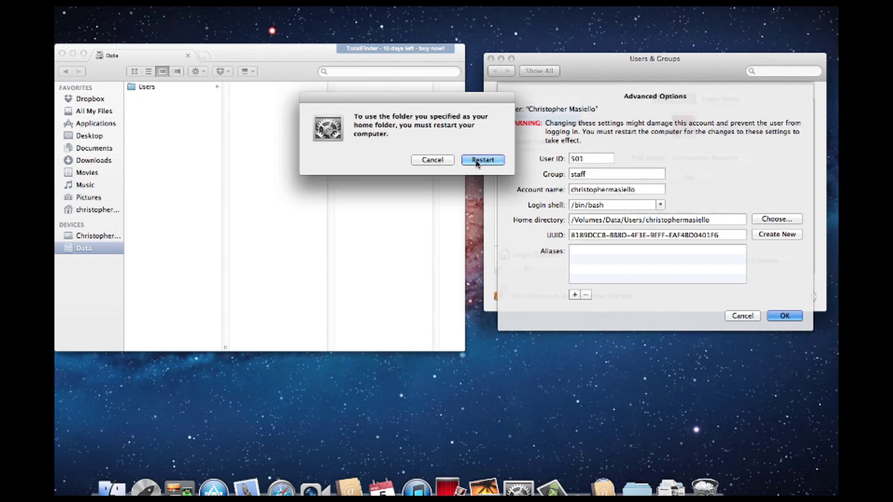
# Restart the Mac, then browse the old home folder in the SSD's Users folder
pyautogui.click(477, 161)
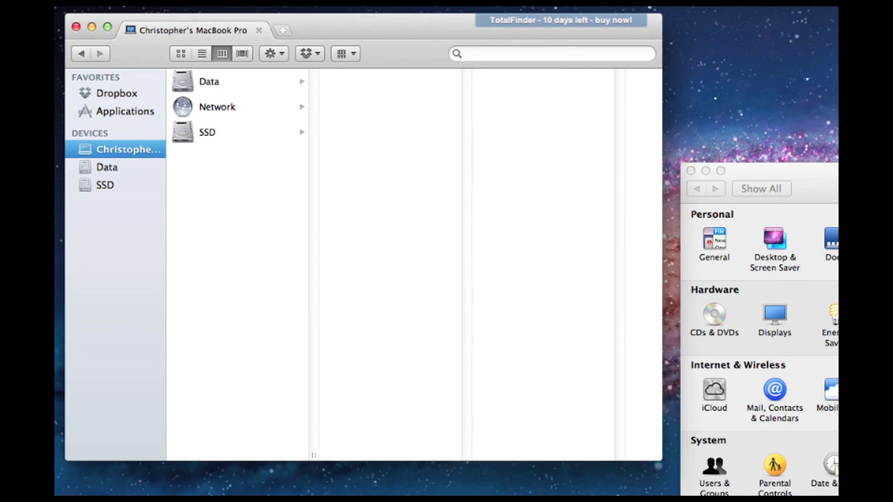
pyautogui.click(191, 138)
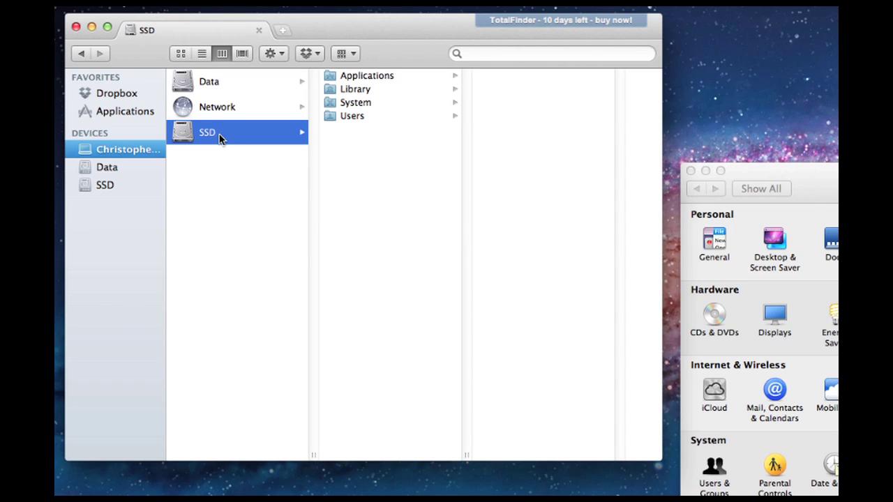
pyautogui.click(338, 120)
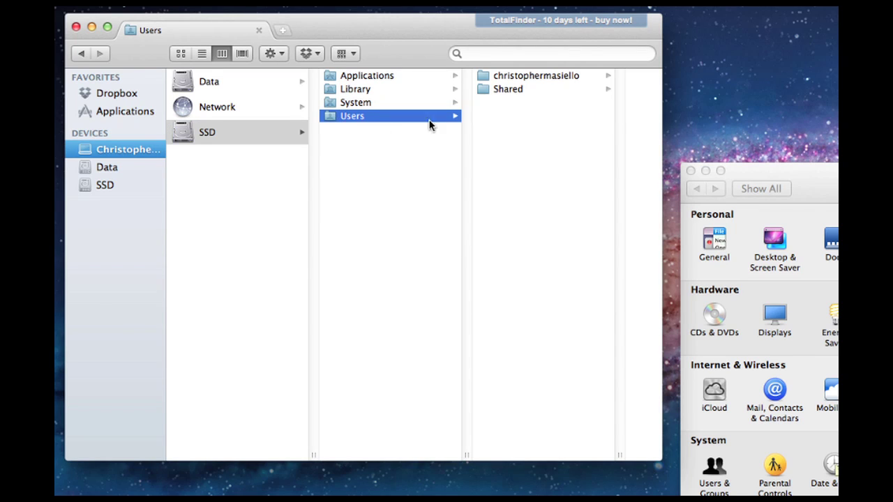
pyautogui.click(508, 75)
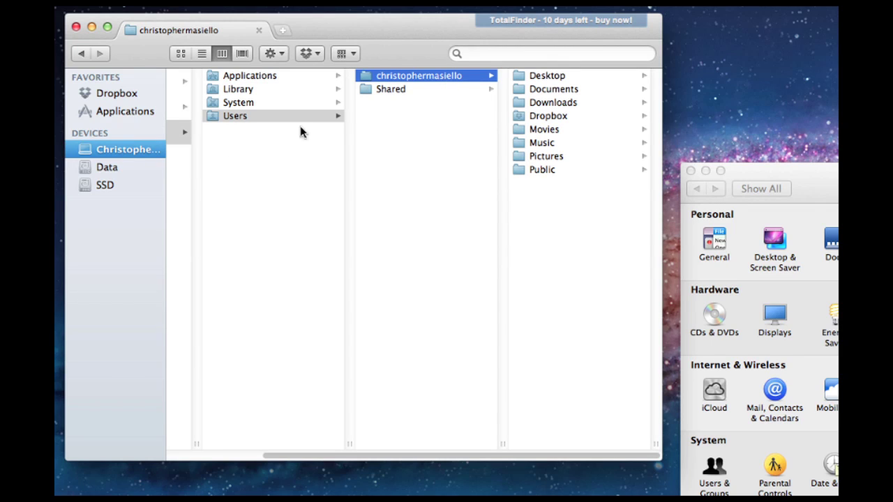
# Browse the relocated home folder in Data > Users, then return to the SSD's Users folder
pyautogui.click(106, 172)
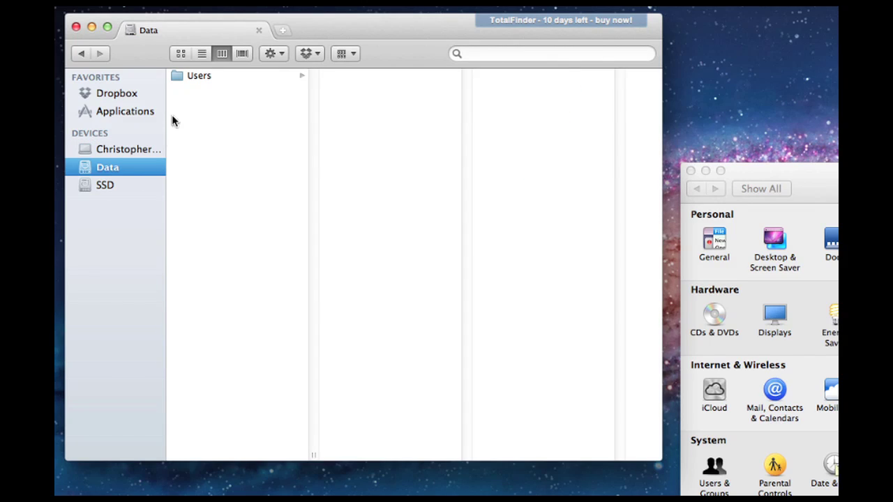
pyautogui.click(196, 82)
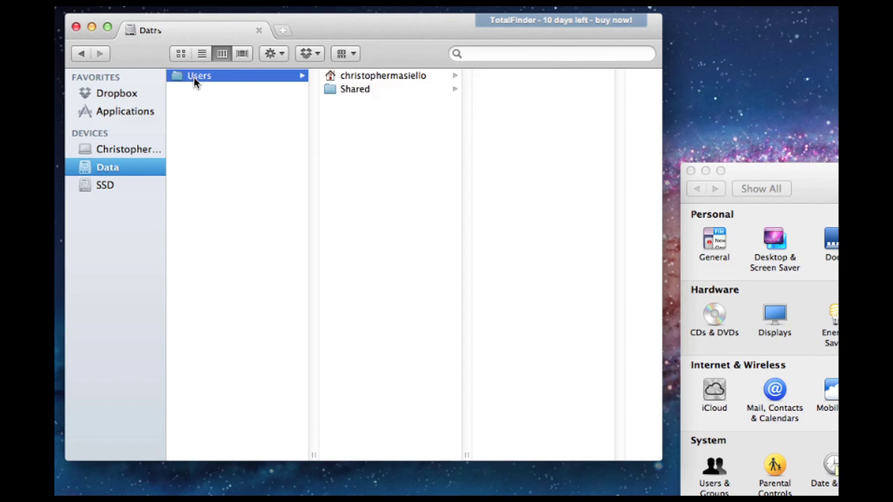
pyautogui.click(367, 82)
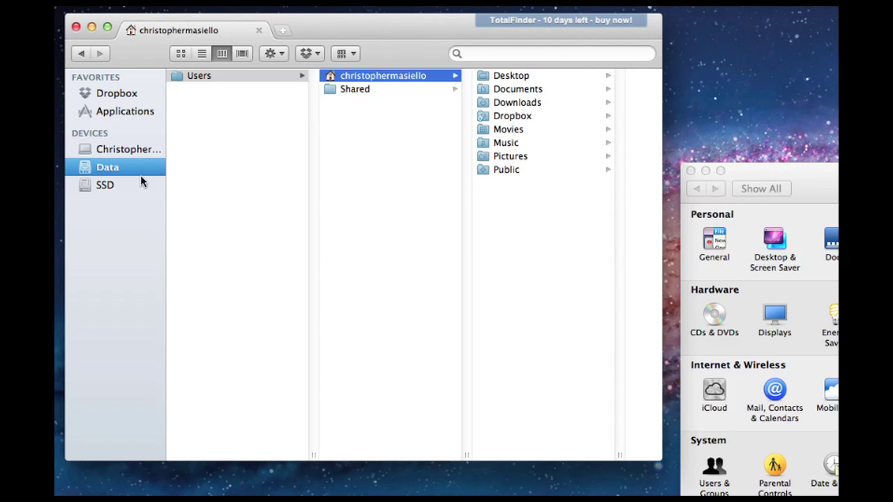
pyautogui.click(122, 185)
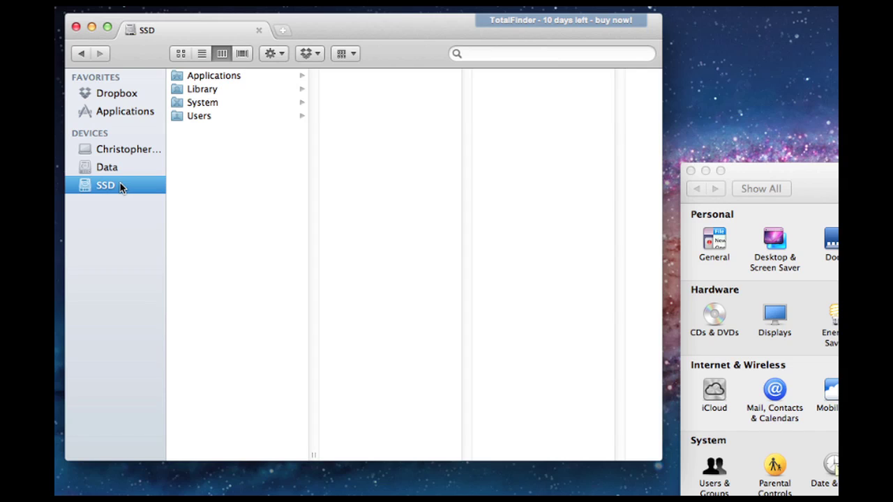
pyautogui.click(201, 117)
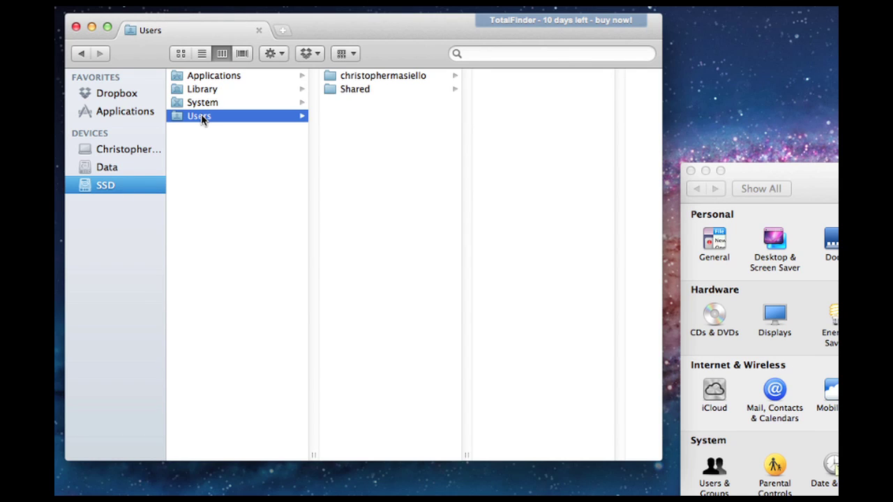
# Move the old home folder on the SSD to the Trash, authenticating with the password
pyautogui.press('super+BackSpace')
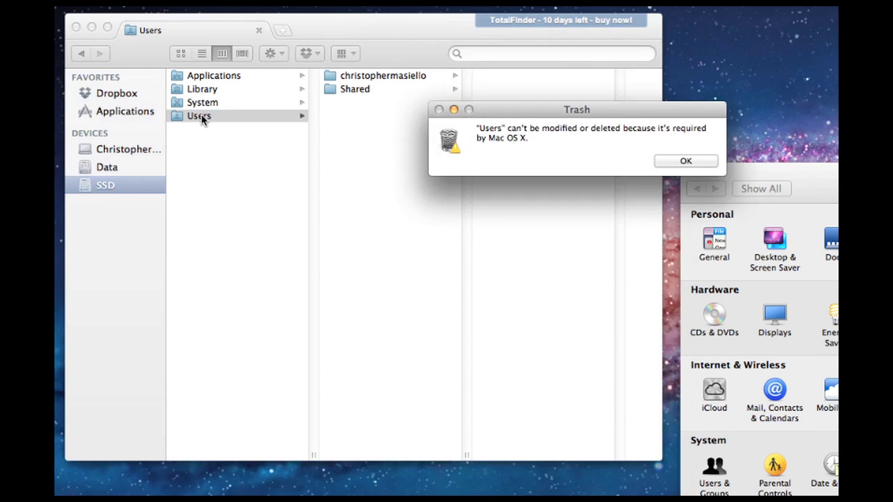
pyautogui.click(691, 165)
pyautogui.click(356, 76)
pyautogui.press('super+BackSpace')
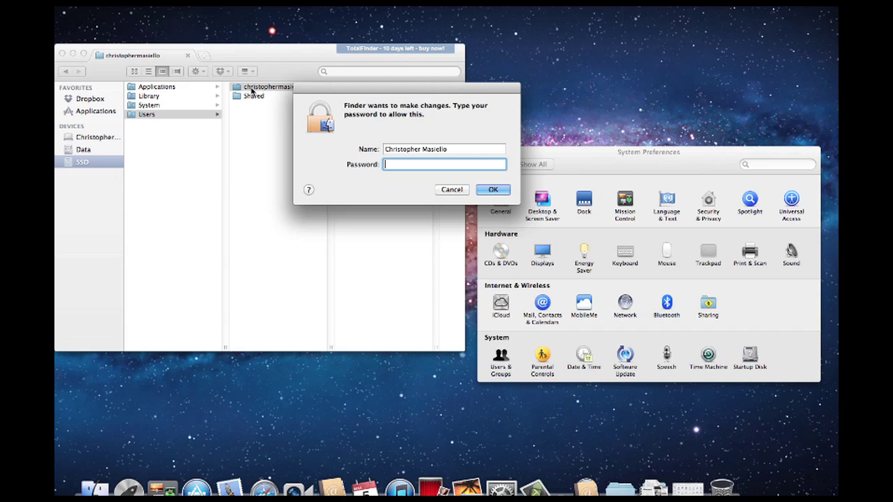
pyautogui.write('******')
pyautogui.press('Return')
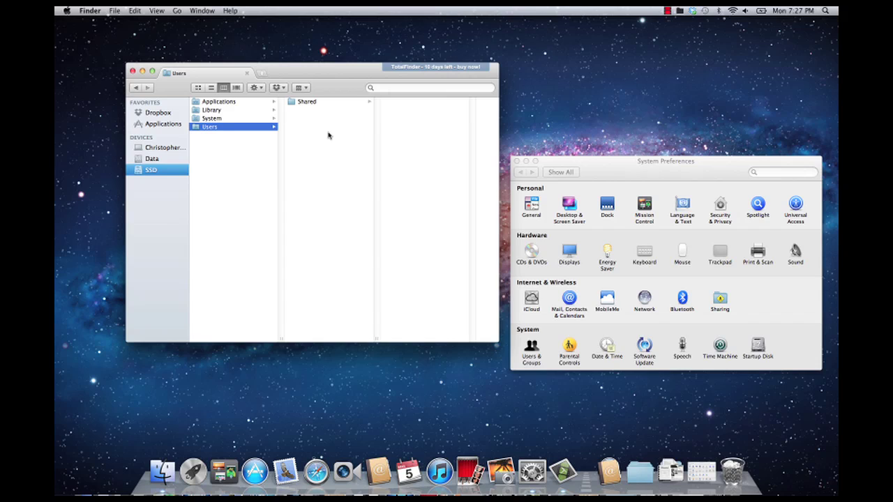
# Browse to Data > Users to see the relocated home folder beside Shared
pyautogui.click(152, 160)
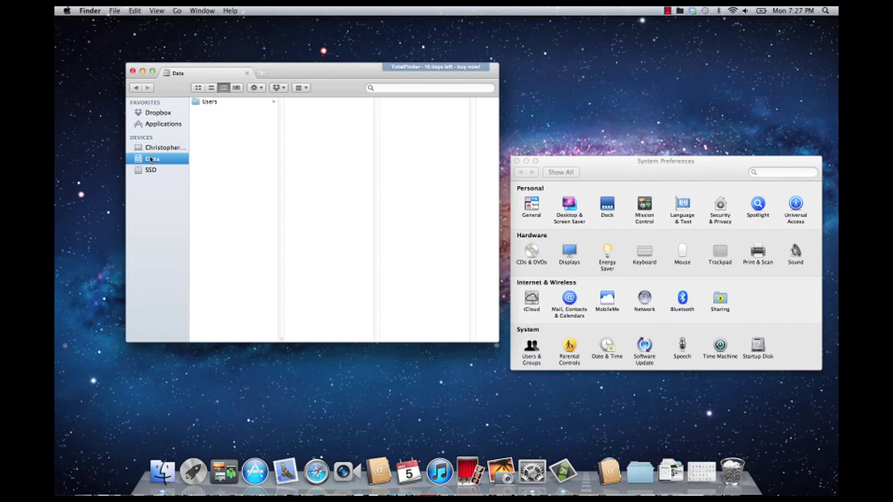
pyautogui.click(207, 103)
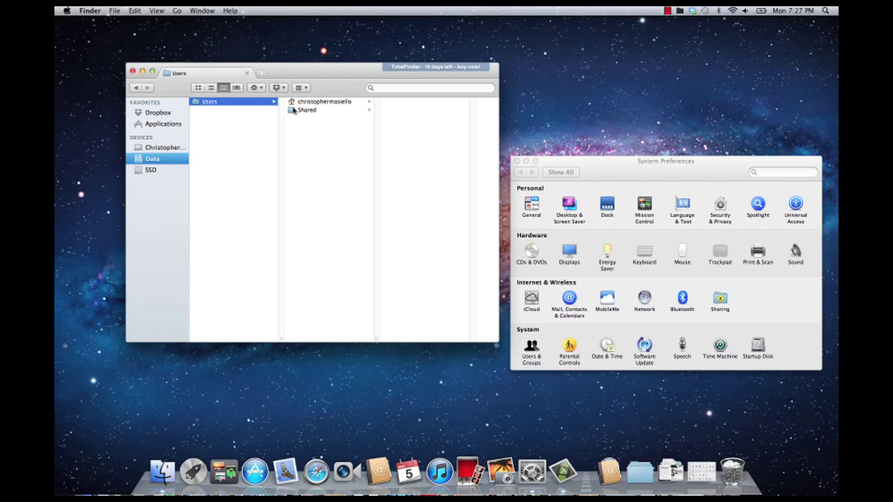